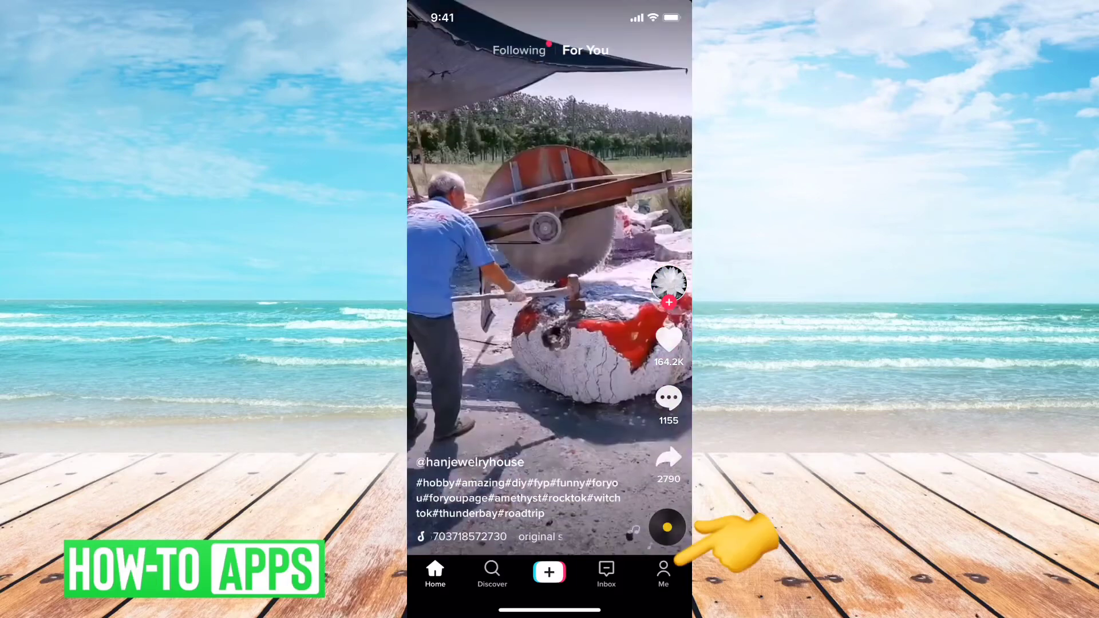
# Go to your own profile and bring up the Settings and privacy menu.
pyautogui.click(664, 573)
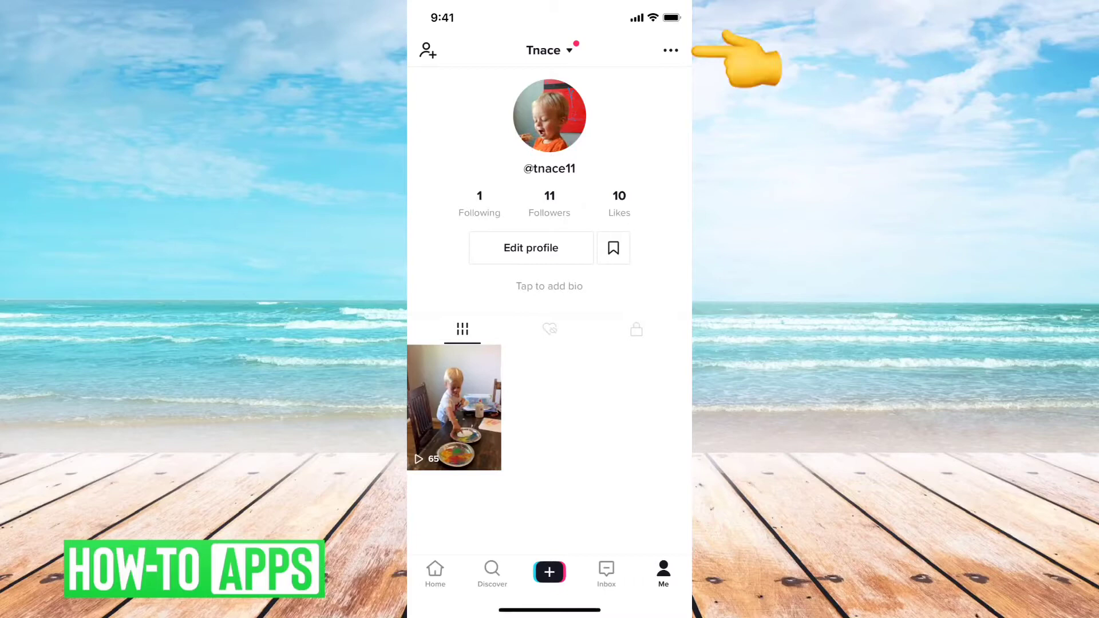
pyautogui.click(671, 51)
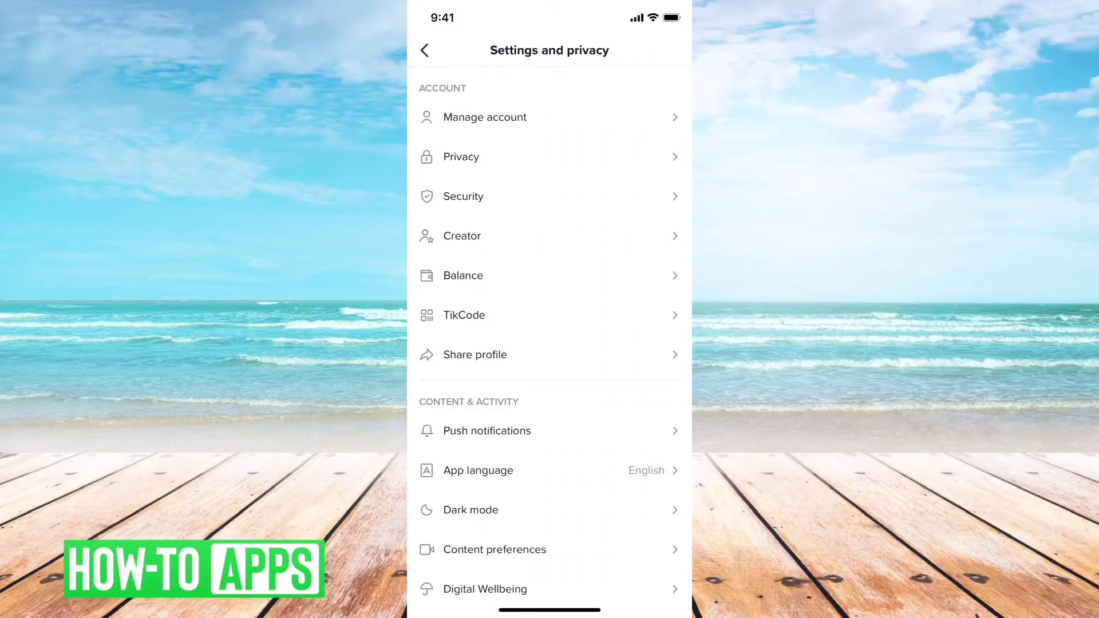
pyautogui.scroll(-5, 550, 345)
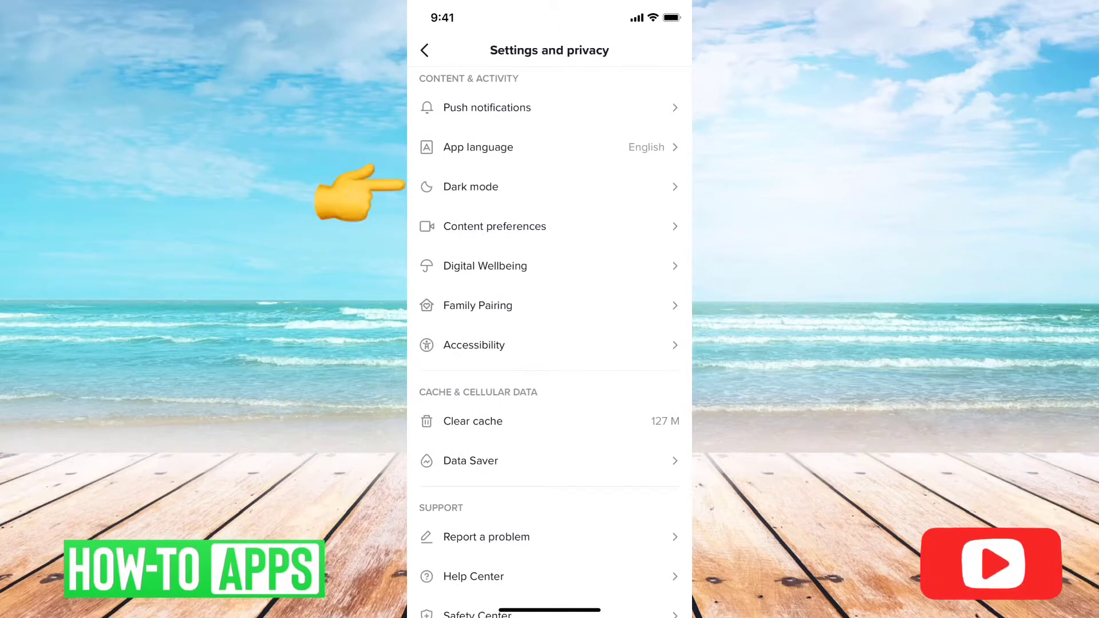
# In Dark mode settings, toggle between Light and Dark several times, ending on Dark.
pyautogui.click(549, 187)
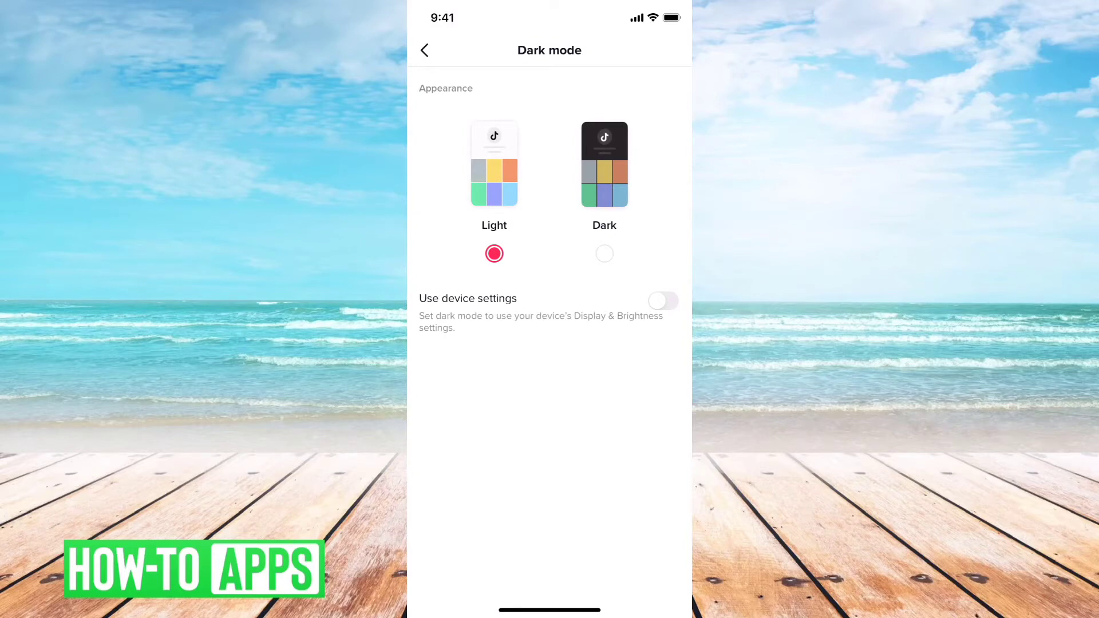
pyautogui.click(604, 253)
pyautogui.click(495, 253)
pyautogui.click(605, 254)
pyautogui.click(494, 253)
pyautogui.click(605, 253)
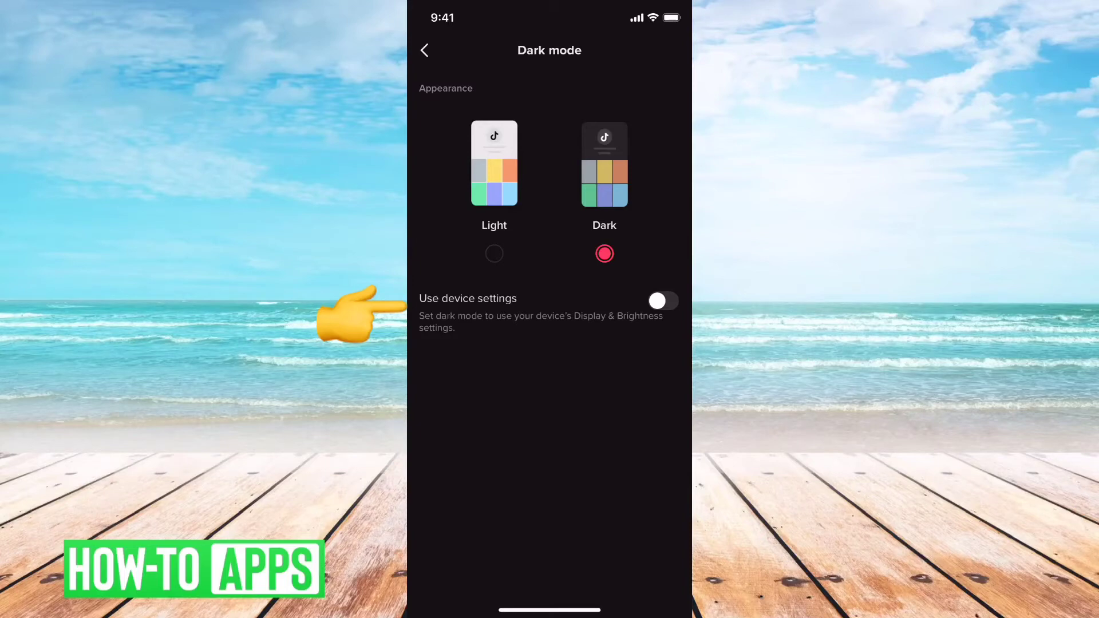
# Turn on Use device settings so TikTok's theme follows the iPhone's appearance.
pyautogui.click(663, 299)
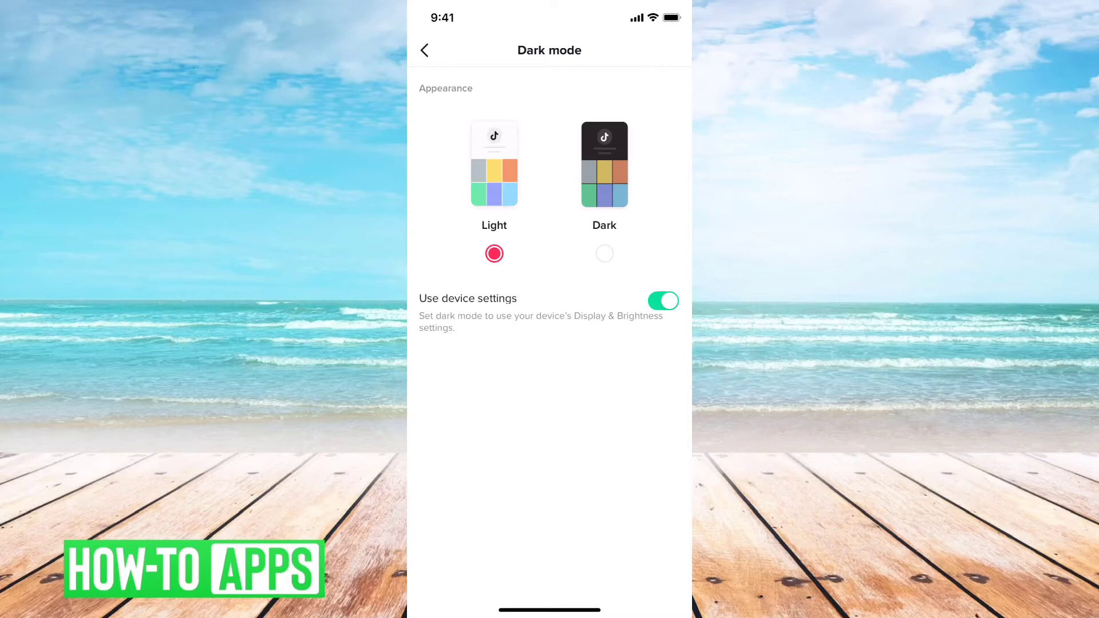
# From the home screen, set the iPhone's appearance to Dark in Display & Brightness.
pyautogui.moveTo(550, 610); pyautogui.dragTo(550, 344)
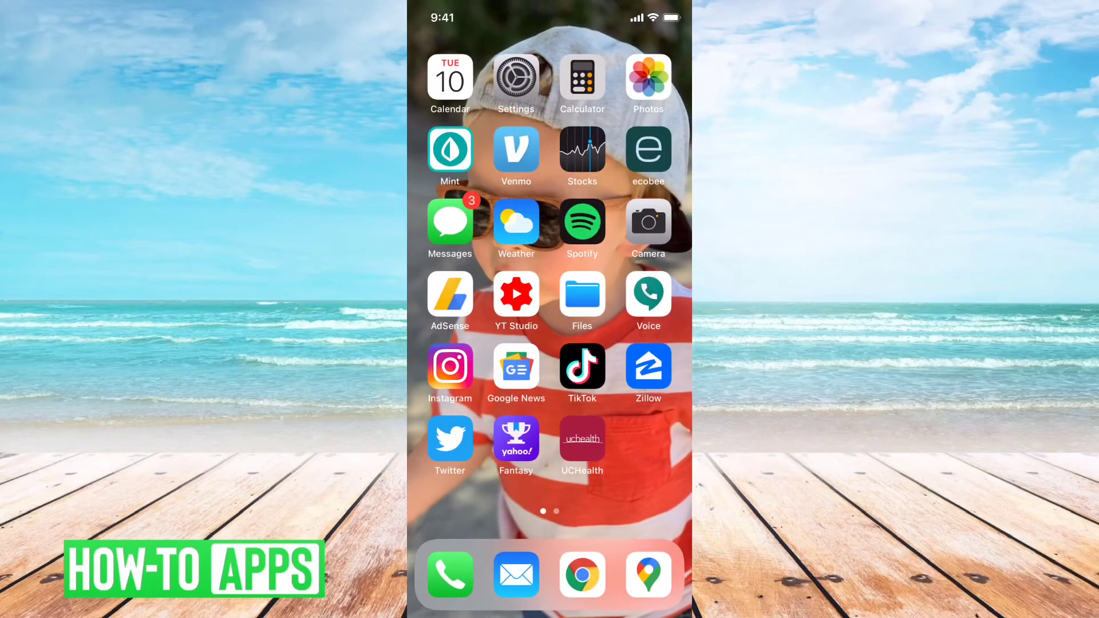
pyautogui.click(517, 78)
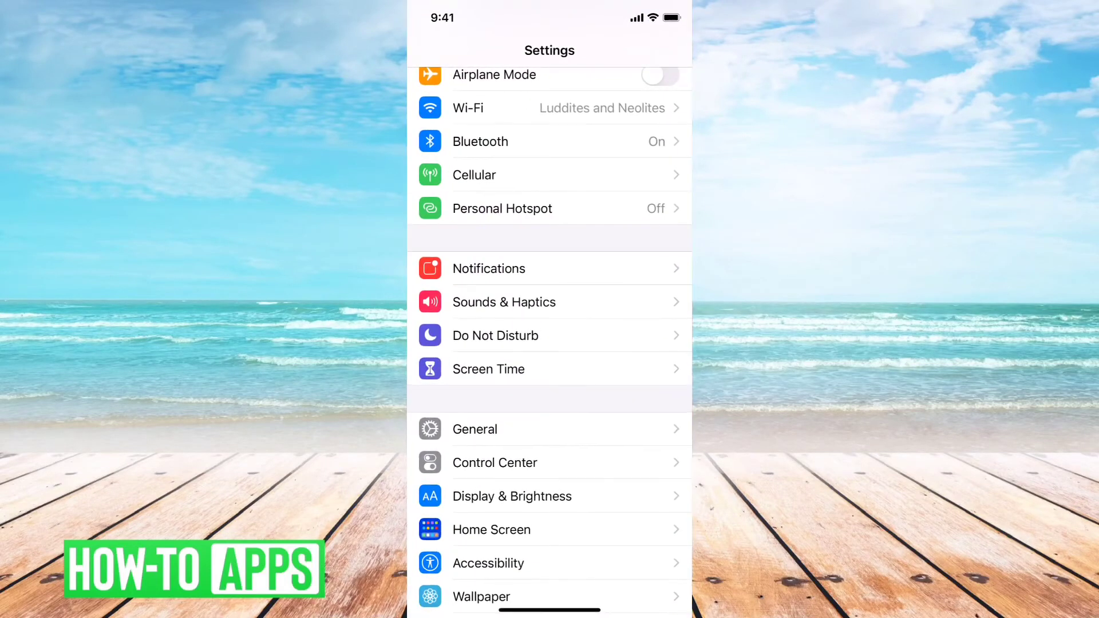
pyautogui.scroll(-1, 549, 344)
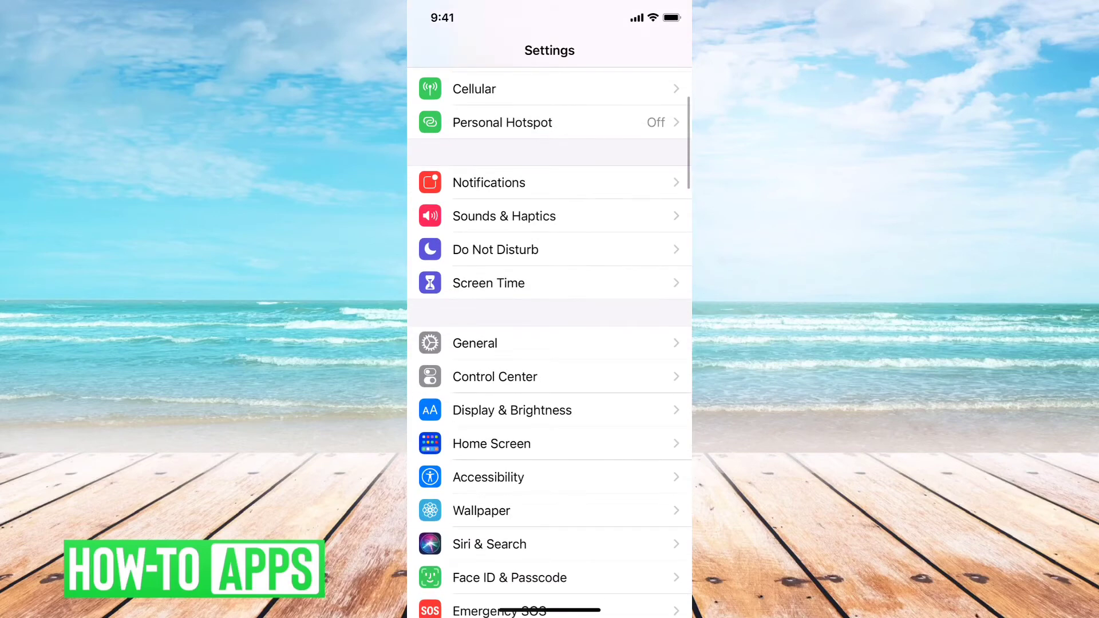
pyautogui.click(513, 410)
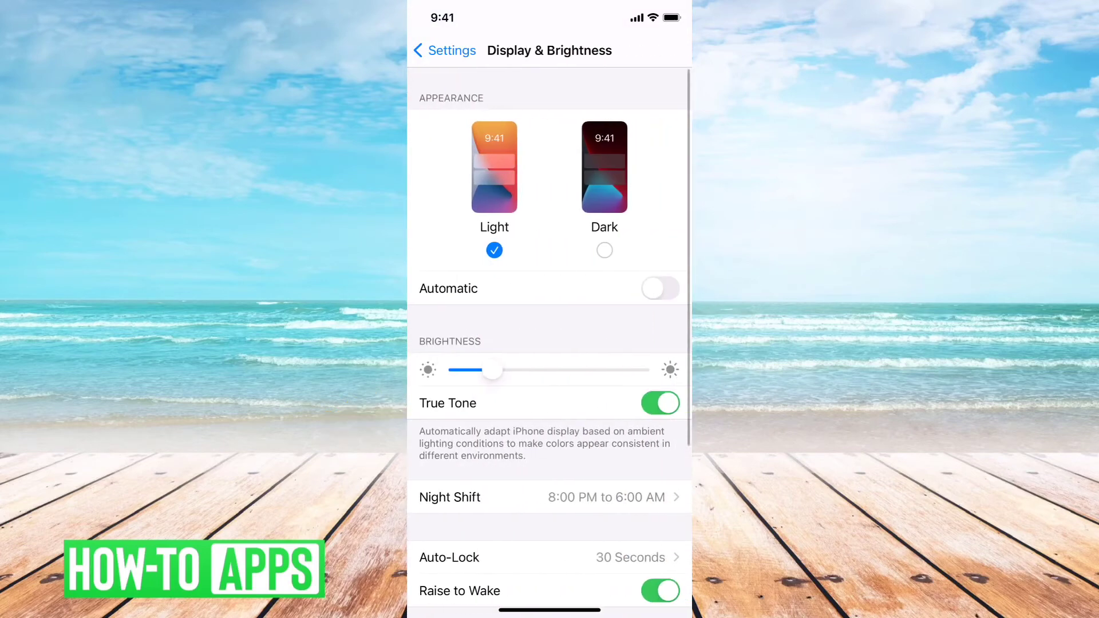
pyautogui.click(605, 250)
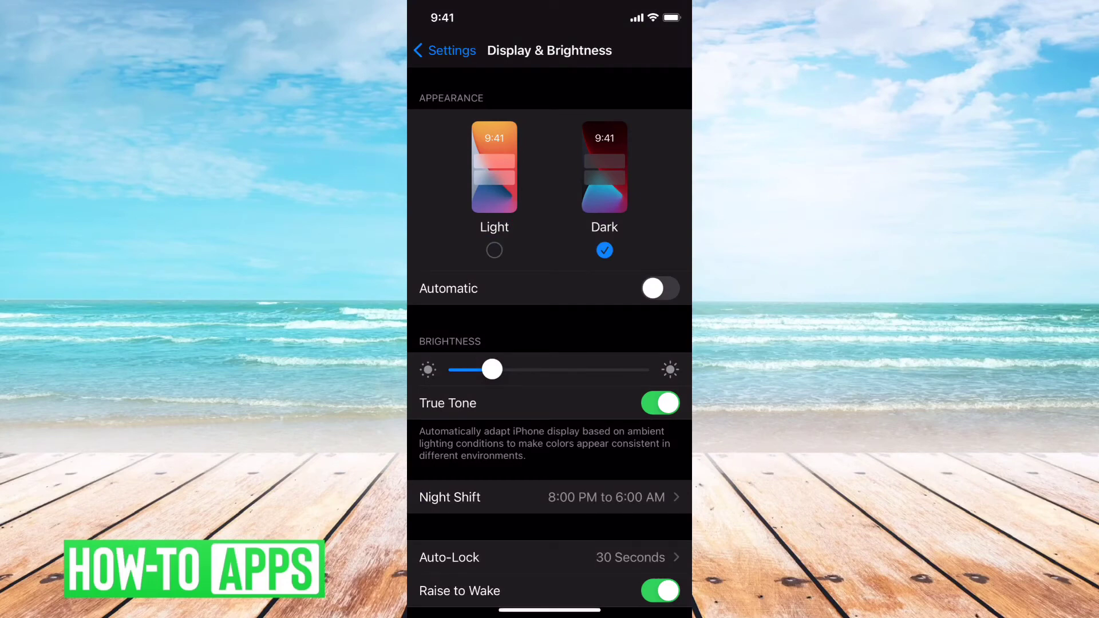
# Switch back to TikTok's Dark mode page, now showing Dark selected.
pyautogui.moveTo(550, 610); pyautogui.dragTo(601, 516)
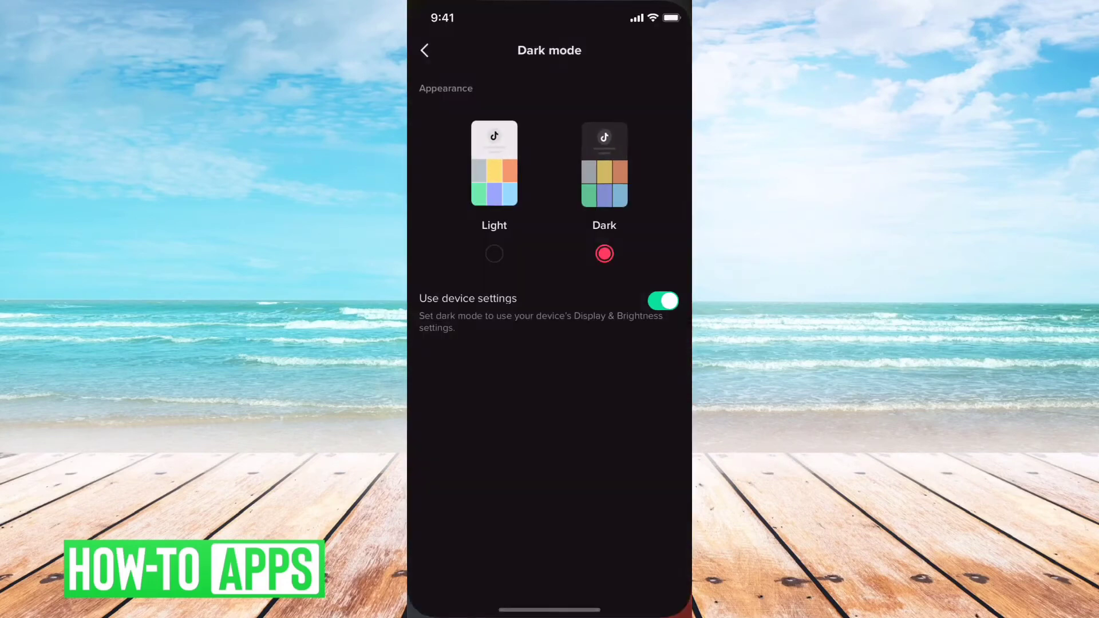